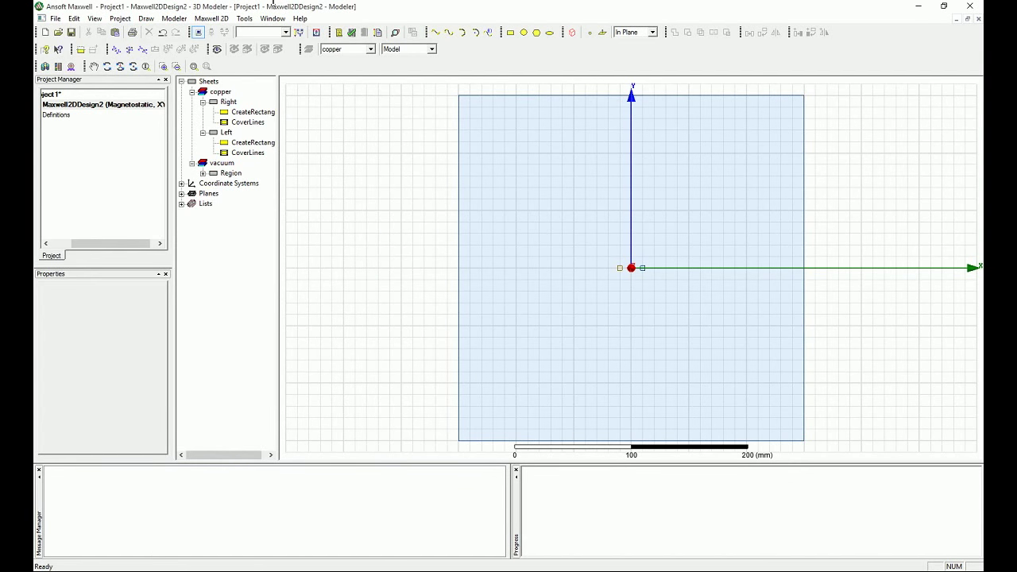
- Change the design's solution type to Eddy Current from the Maxwell 2D menu
click(229, 18)
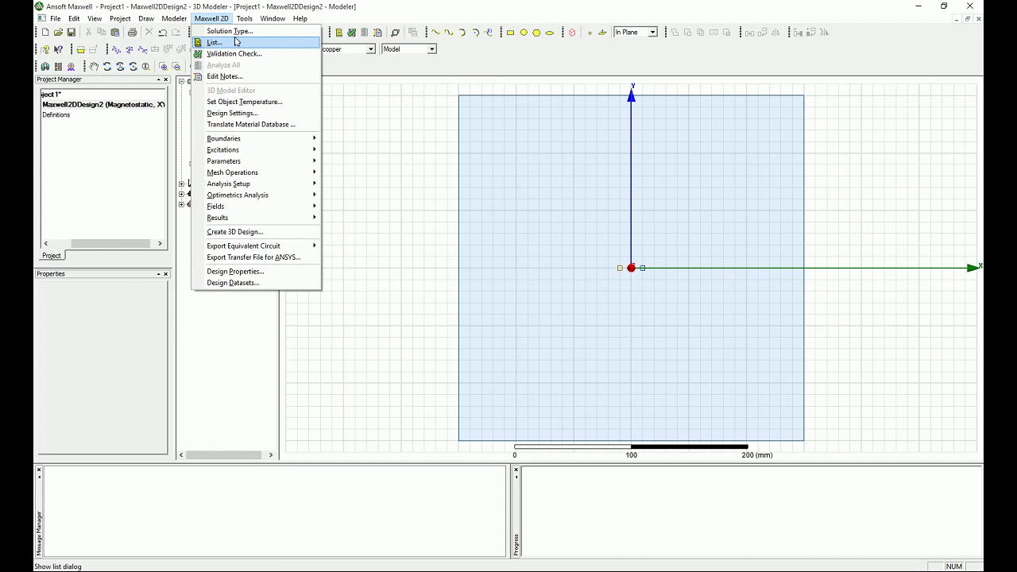
click(235, 31)
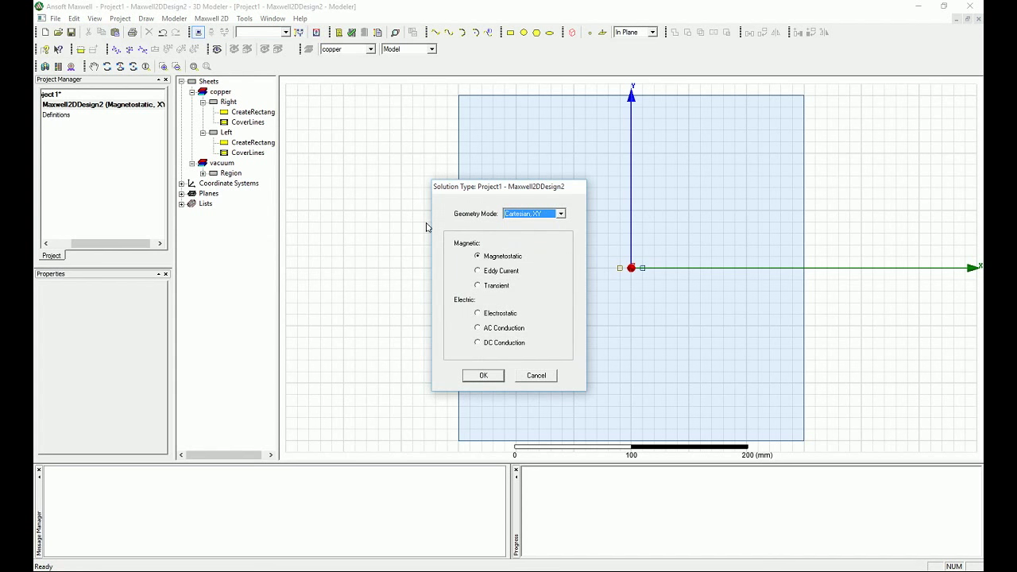
click(493, 270)
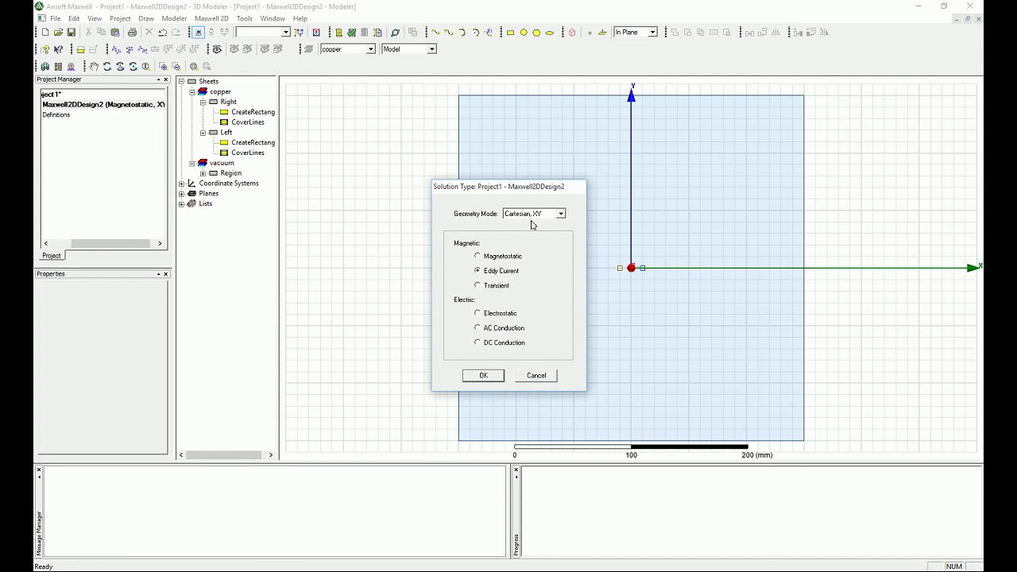
click(489, 374)
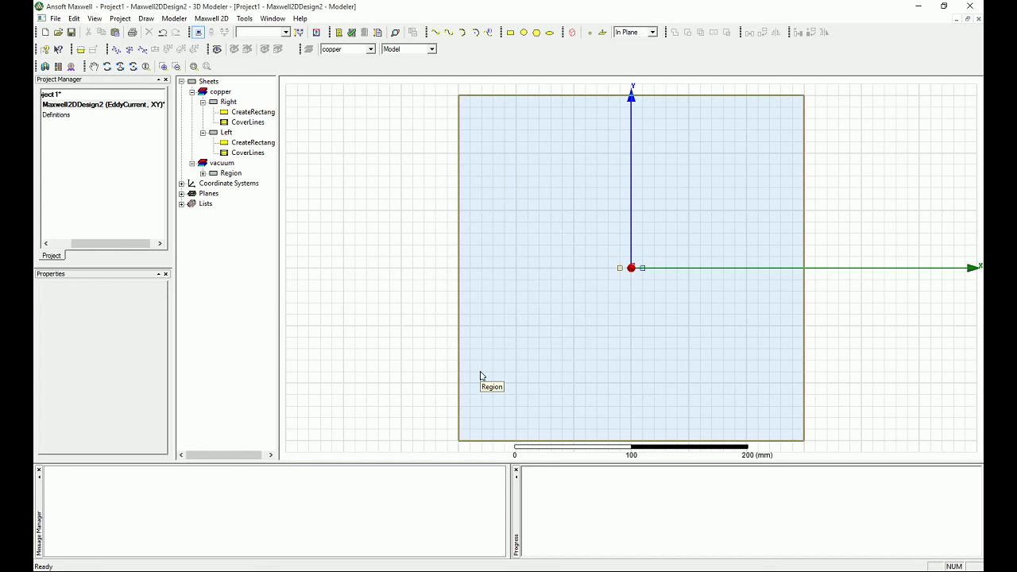
click(881, 322)
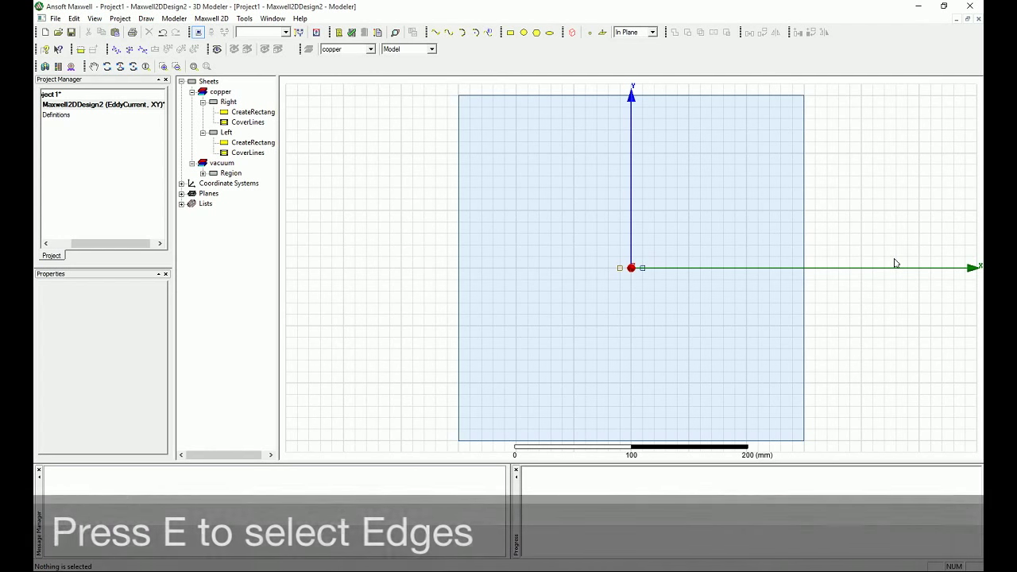
- Select the Region's right, top, left and bottom edges and assign a 0 Vector Potential boundary
key(e)
click(810, 194)
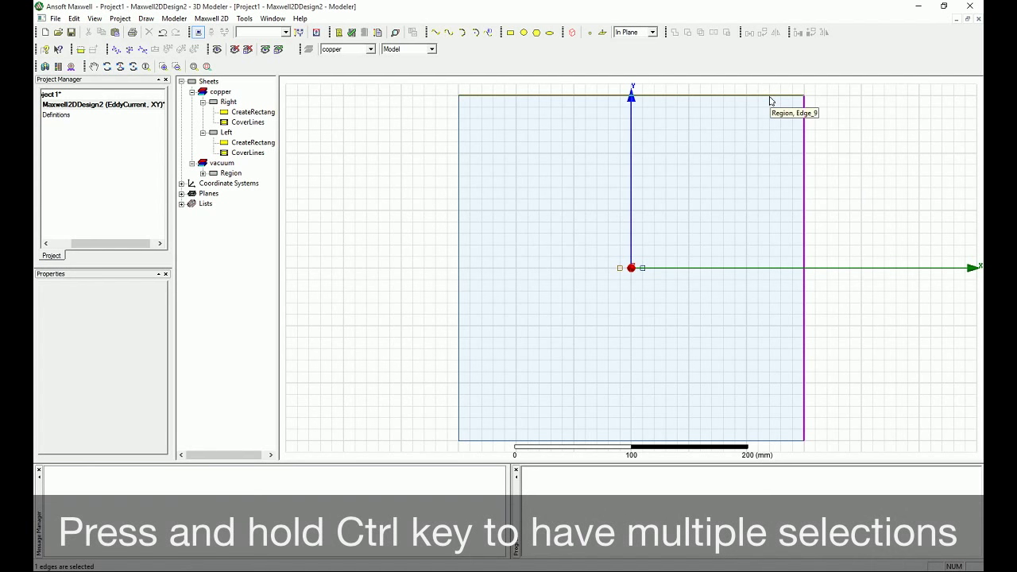
ctrl+click(710, 102)
ctrl+click(459, 254)
ctrl+click(578, 439)
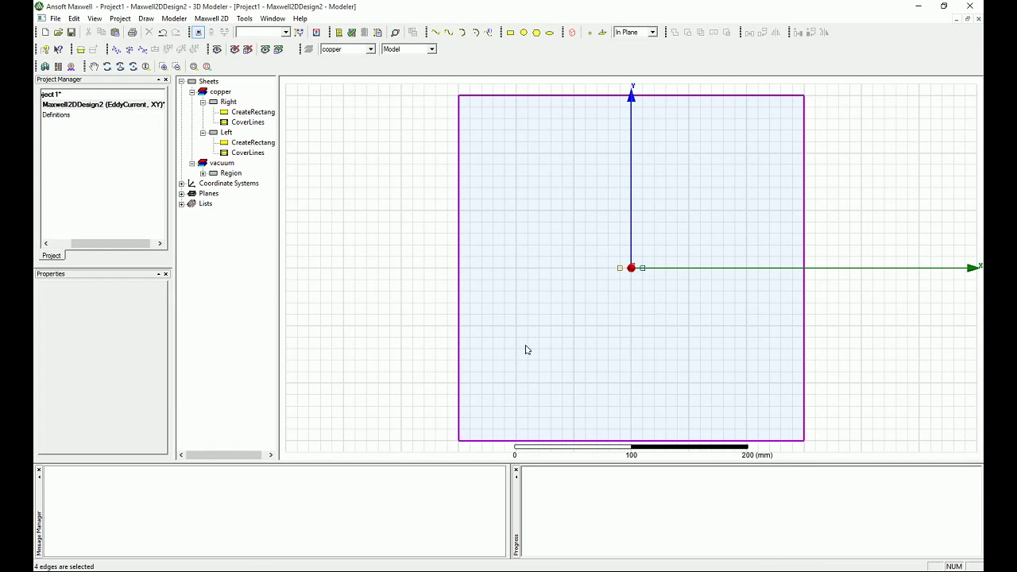
right_click(557, 98)
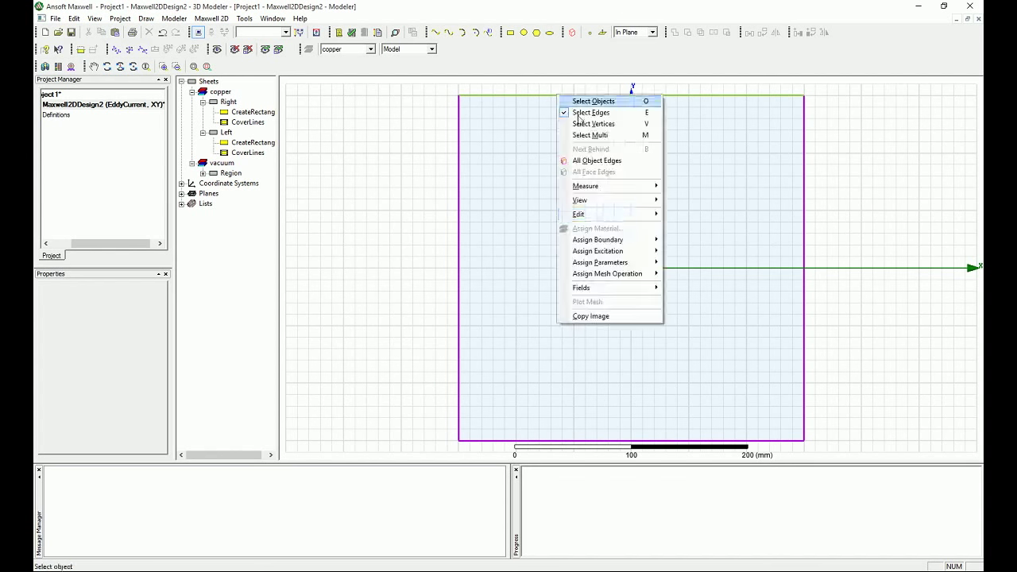
mouse_move(630, 240)
click(710, 241)
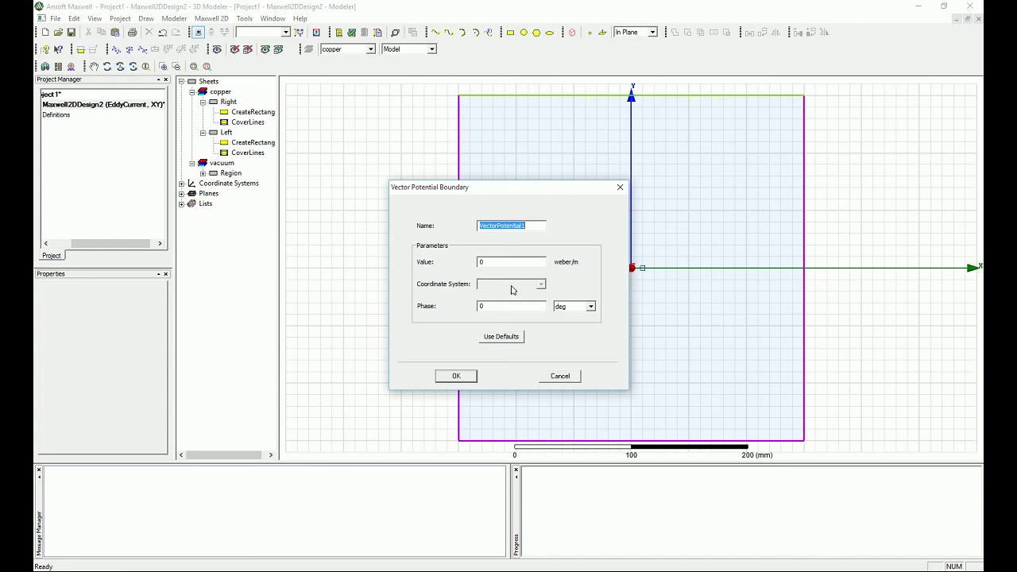
click(447, 377)
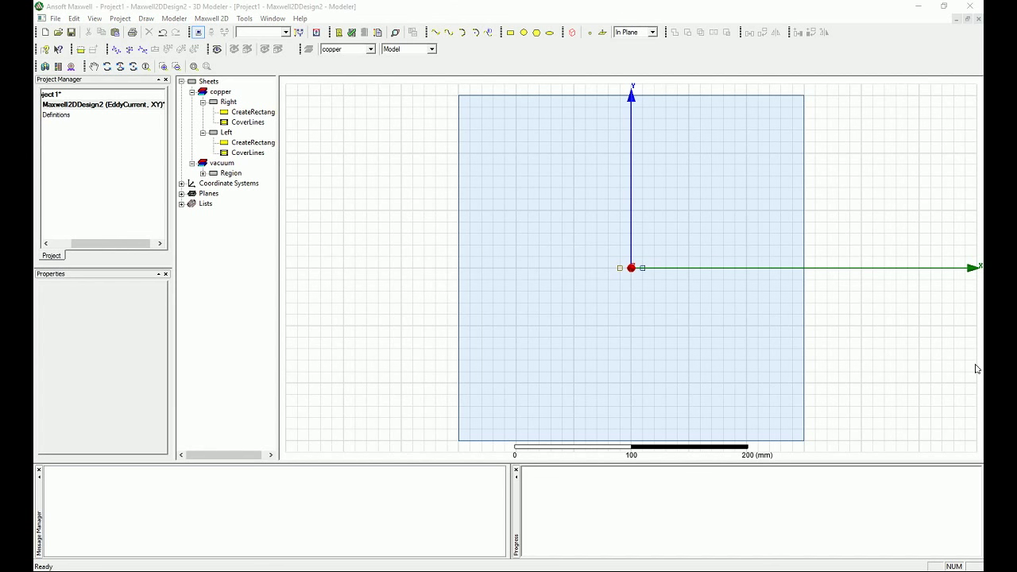
- Assign the Left sheet a current excitation named Left_current with a value of 1 A
scroll(623, 313, up, 3)
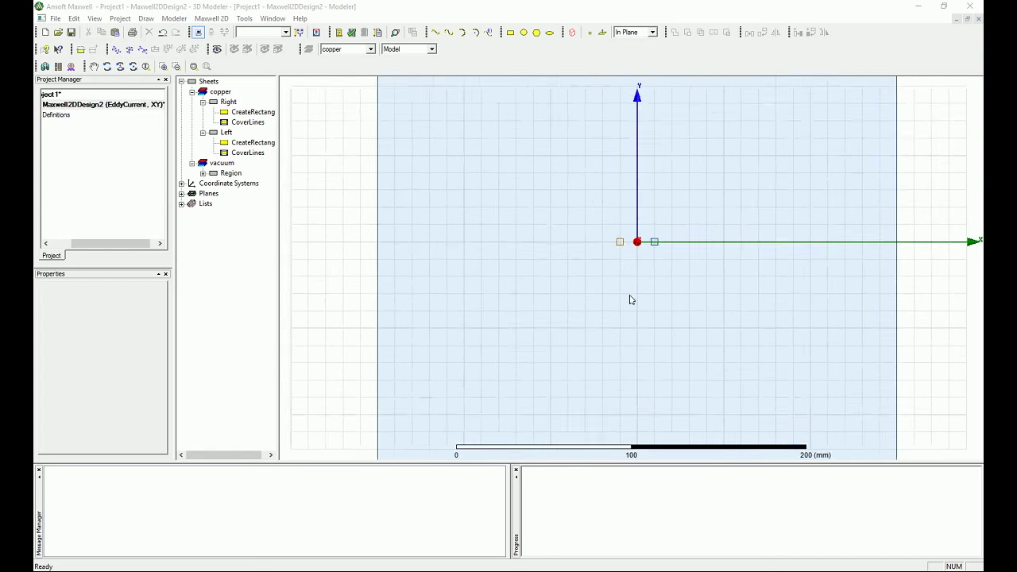
click(202, 101)
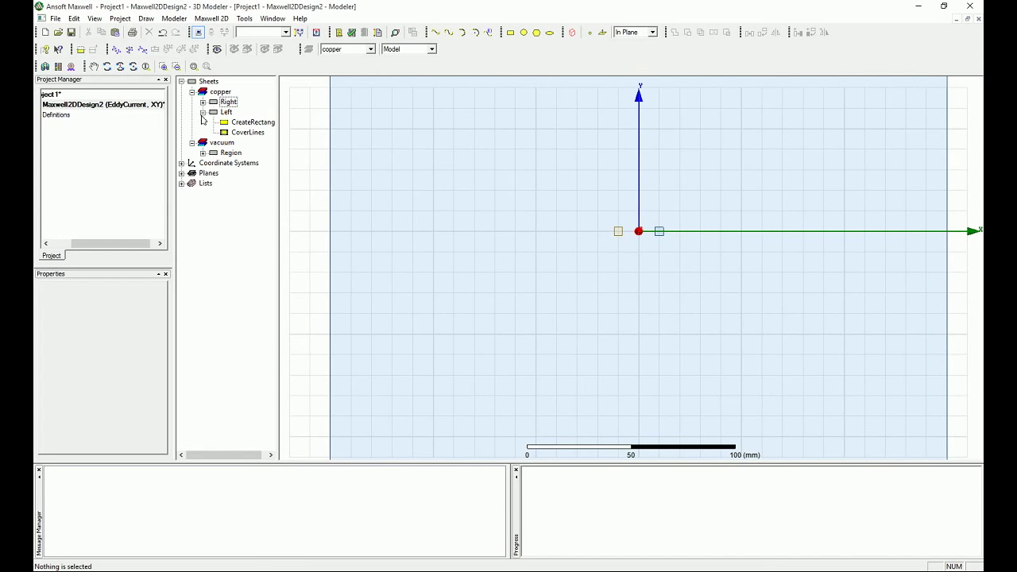
click(203, 112)
click(225, 112)
right_click(225, 112)
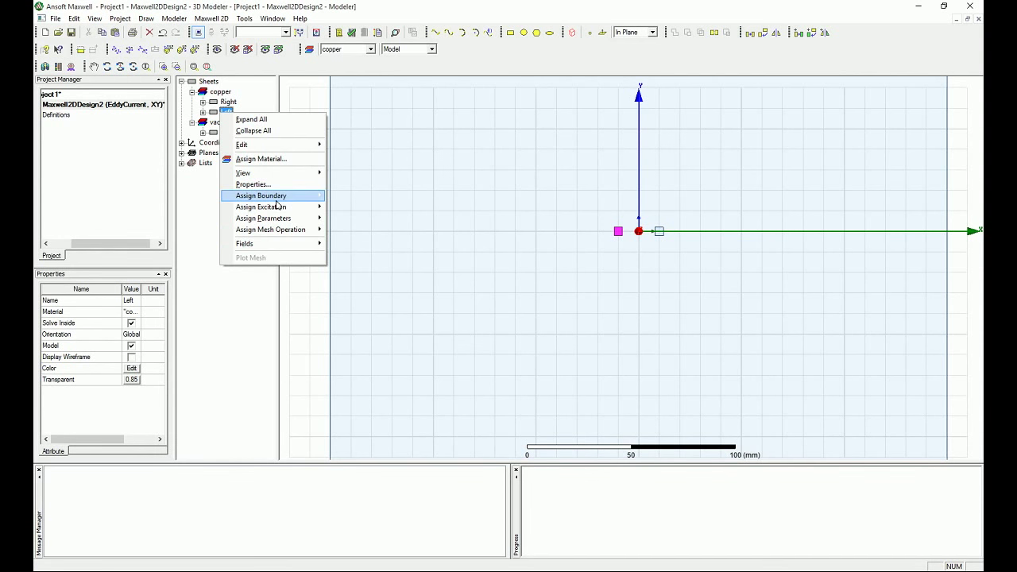
mouse_move(280, 208)
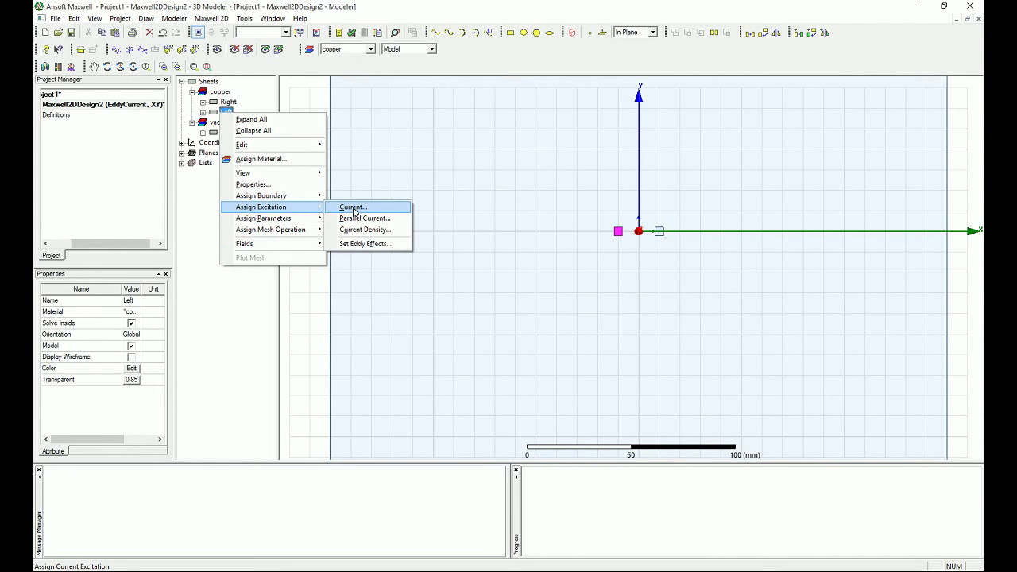
click(355, 208)
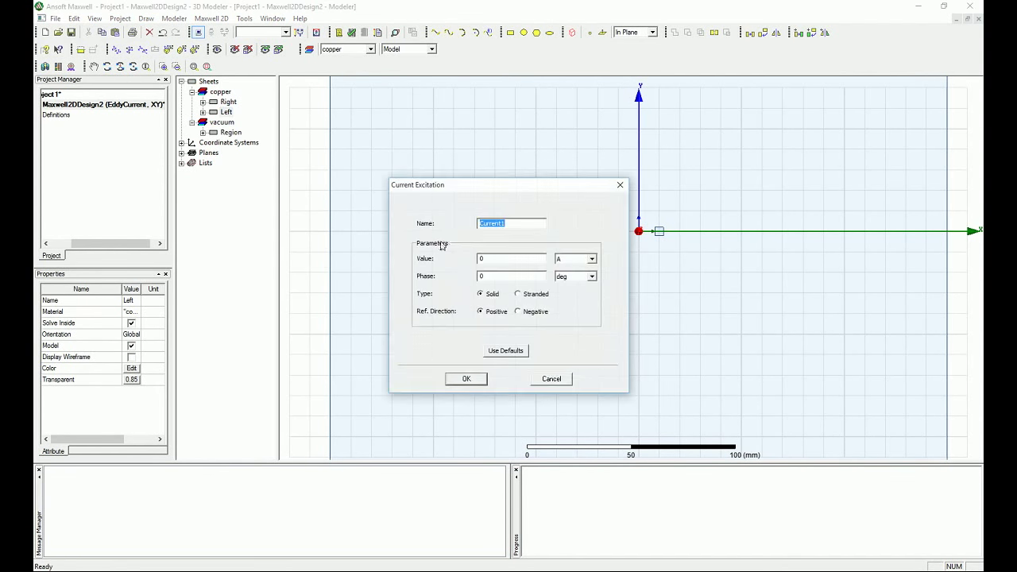
text(Left_current)
double_click(482, 258)
text(1)
click(465, 384)
click(465, 381)
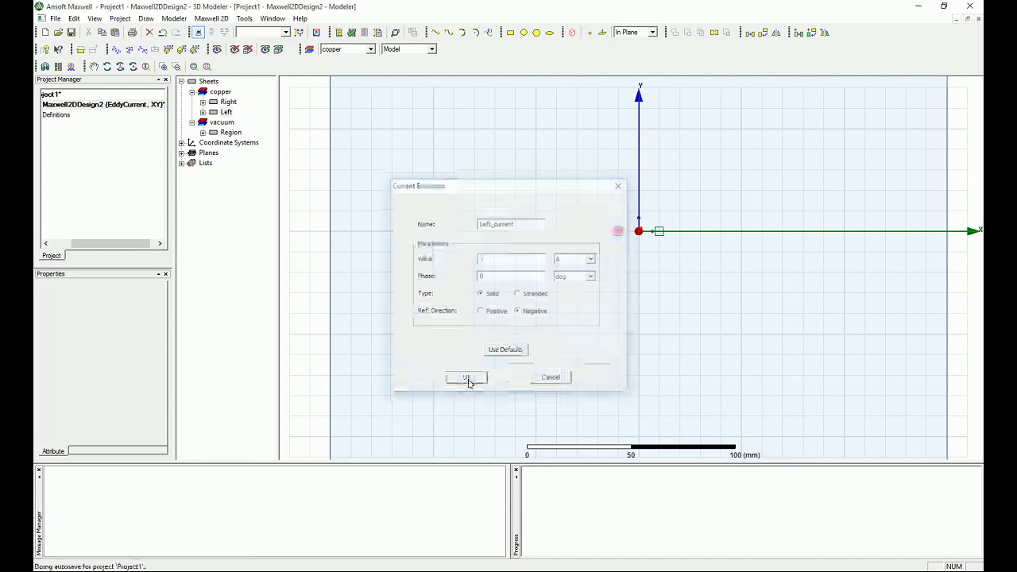
- Define Right_Current on the Right sheet: 1 A, Negative direction, 60 deg phase
right_click(227, 103)
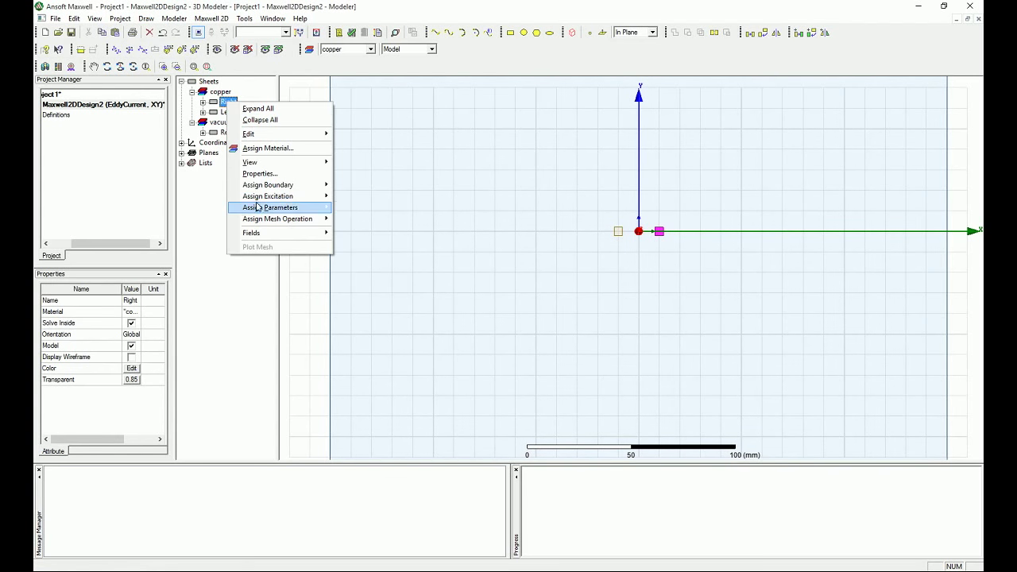
mouse_move(265, 197)
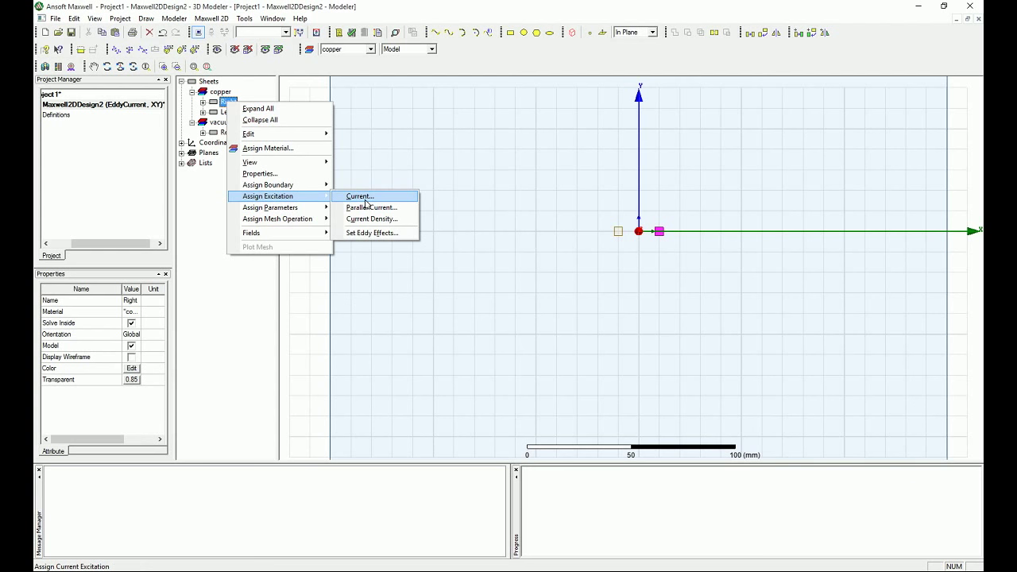
click(364, 196)
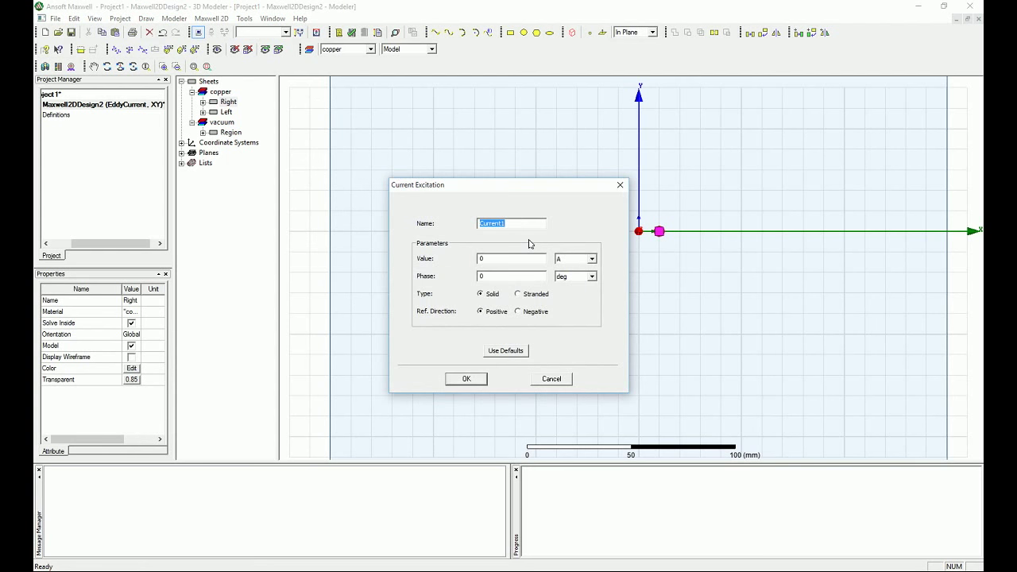
text(Right_Current)
double_click(479, 259)
text(1)
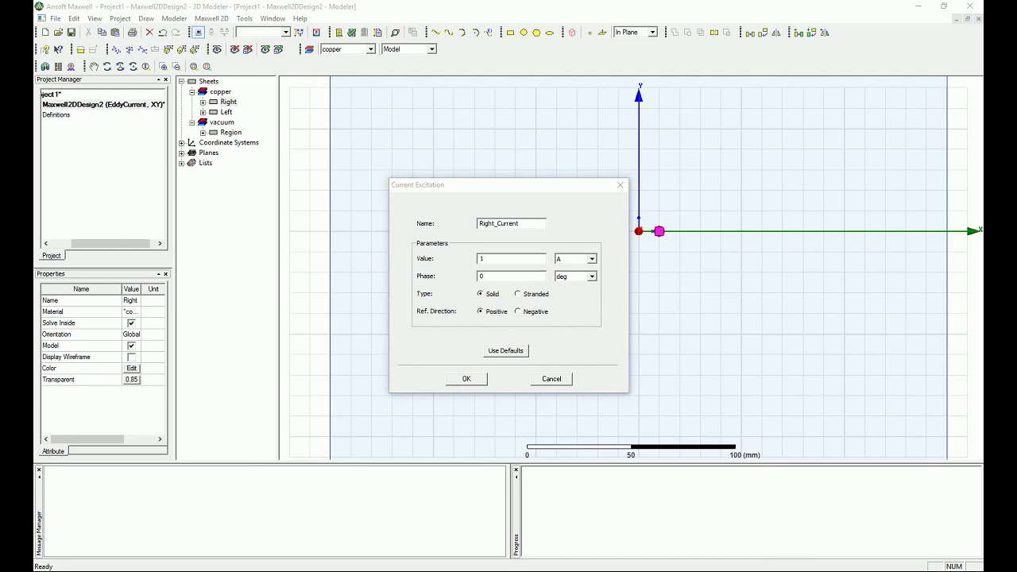
click(527, 316)
double_click(480, 276)
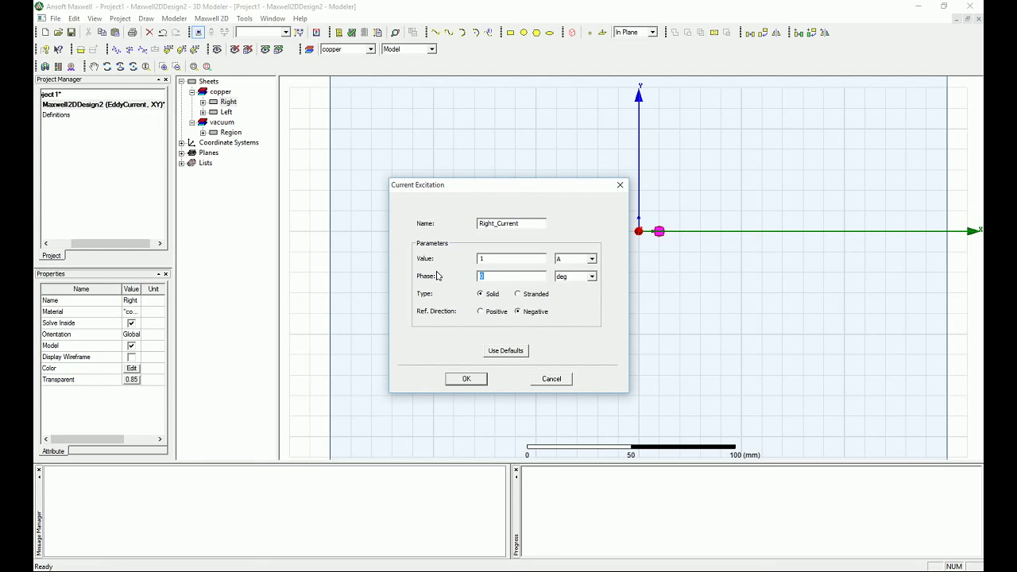
text(60)
- Confirm Right_Current, then set Left_current's direction to Positive in its properties
click(466, 379)
click(203, 103)
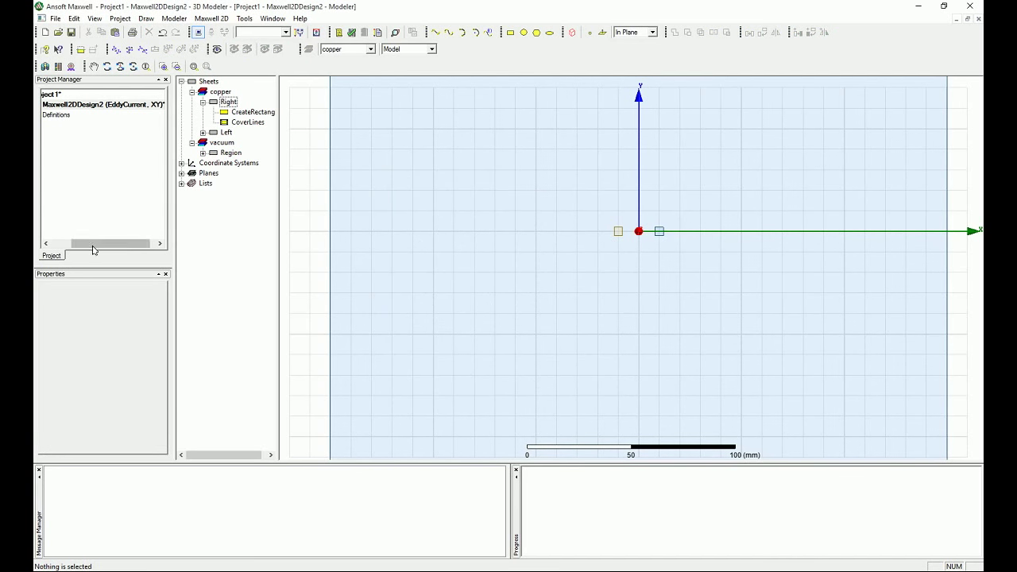
drag(92, 250, 66, 248)
click(77, 94)
click(56, 104)
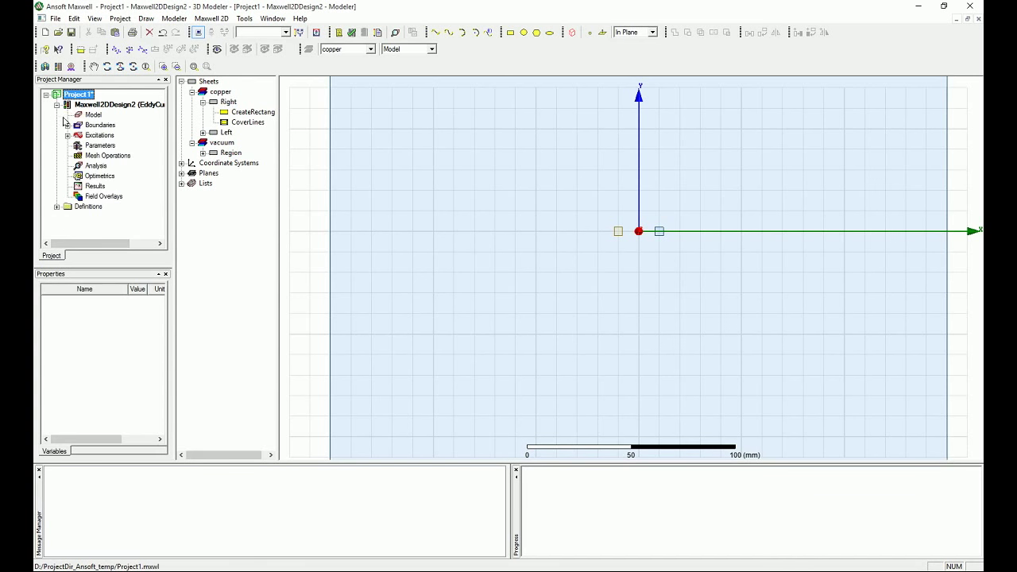
click(68, 135)
click(109, 146)
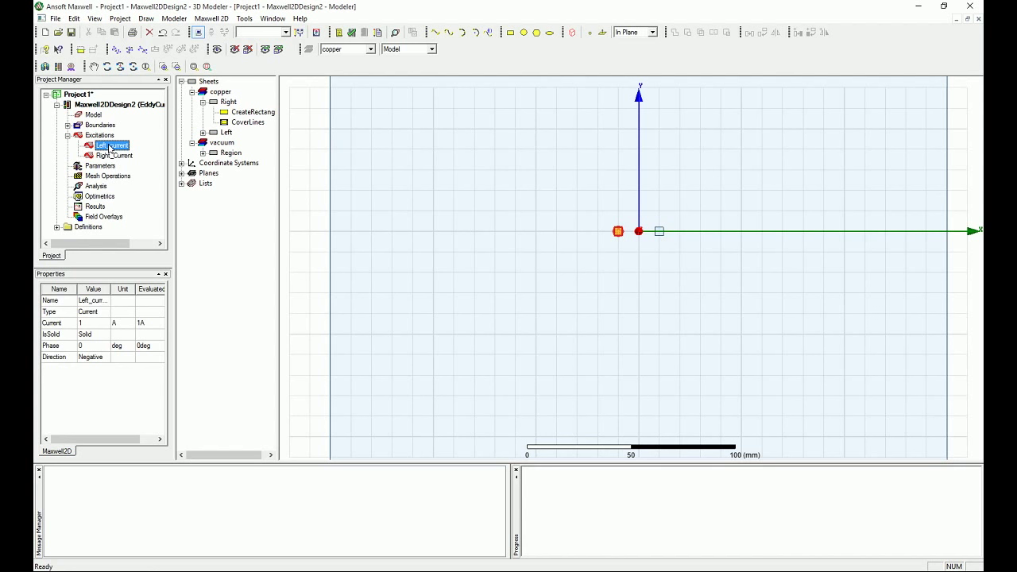
click(86, 357)
click(111, 371)
- Keep Right_Current's direction Negative and clear the selection
click(119, 155)
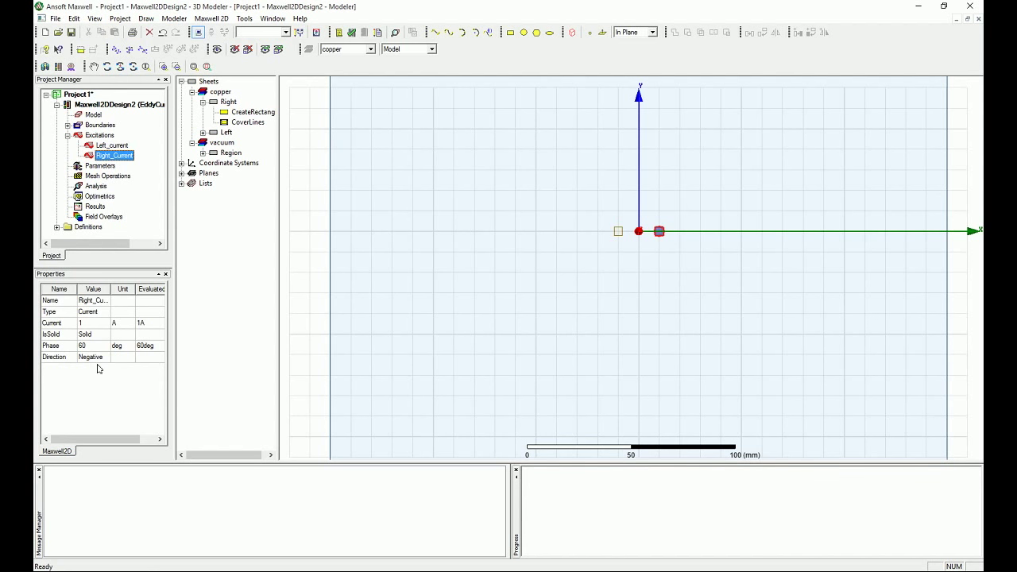
click(97, 359)
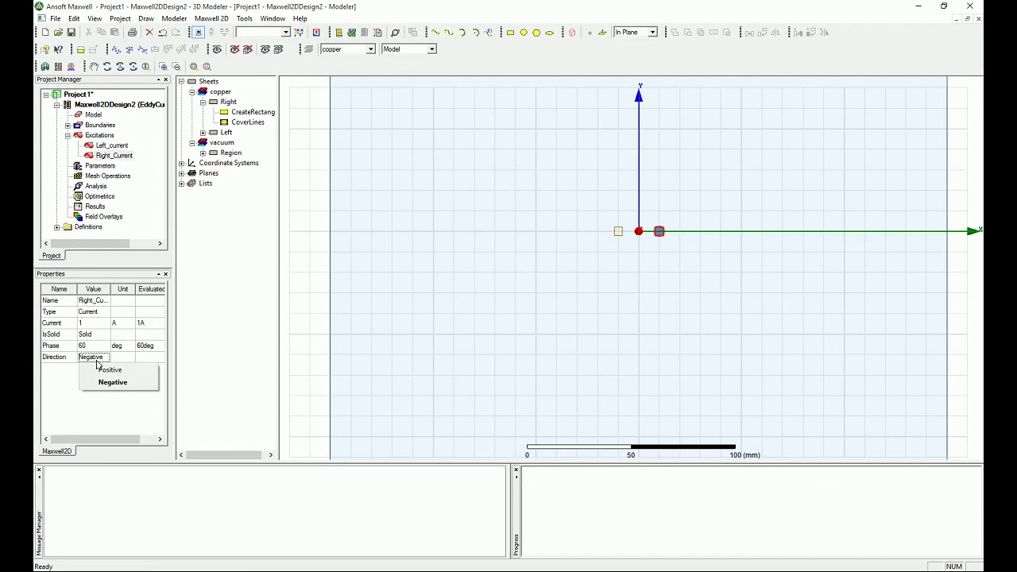
click(69, 394)
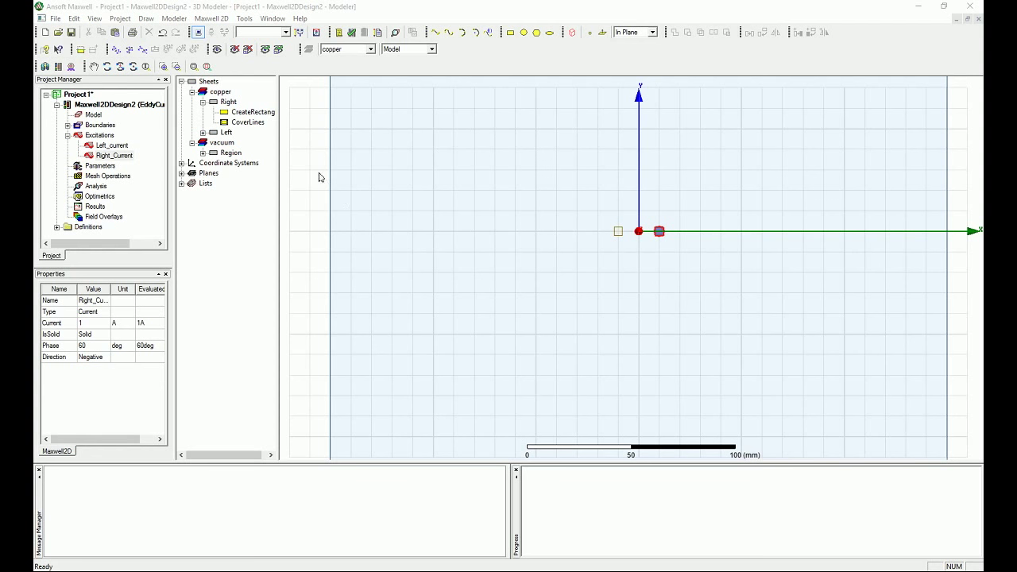
click(311, 136)
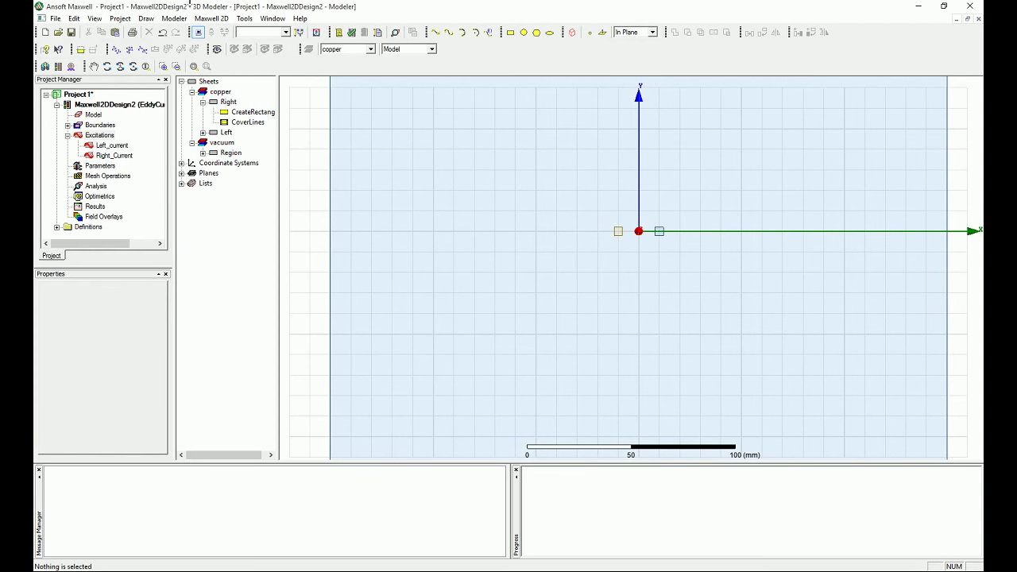
- Check Left and Right in Set Eddy Effects and confirm
click(186, 19)
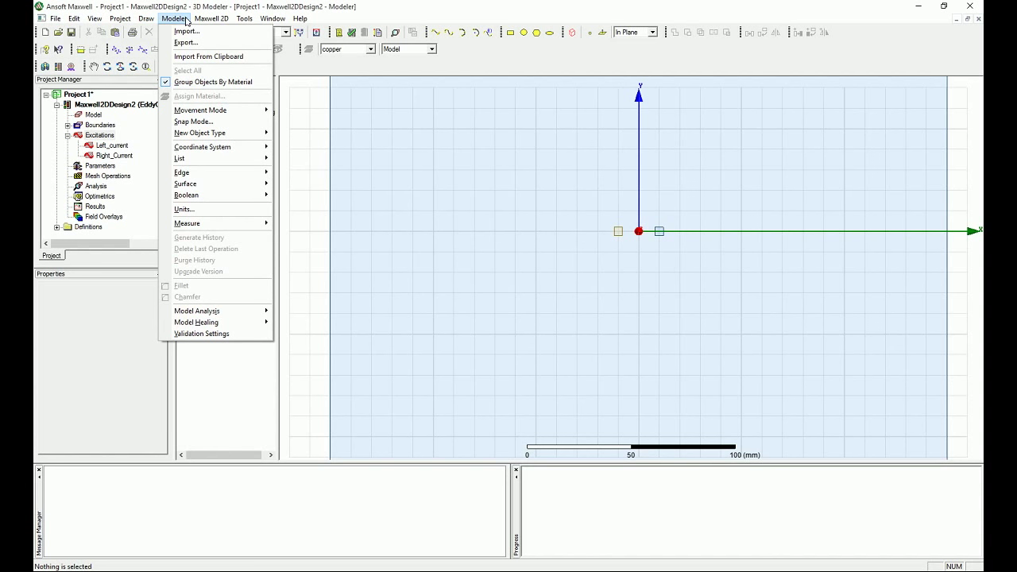
mouse_move(210, 19)
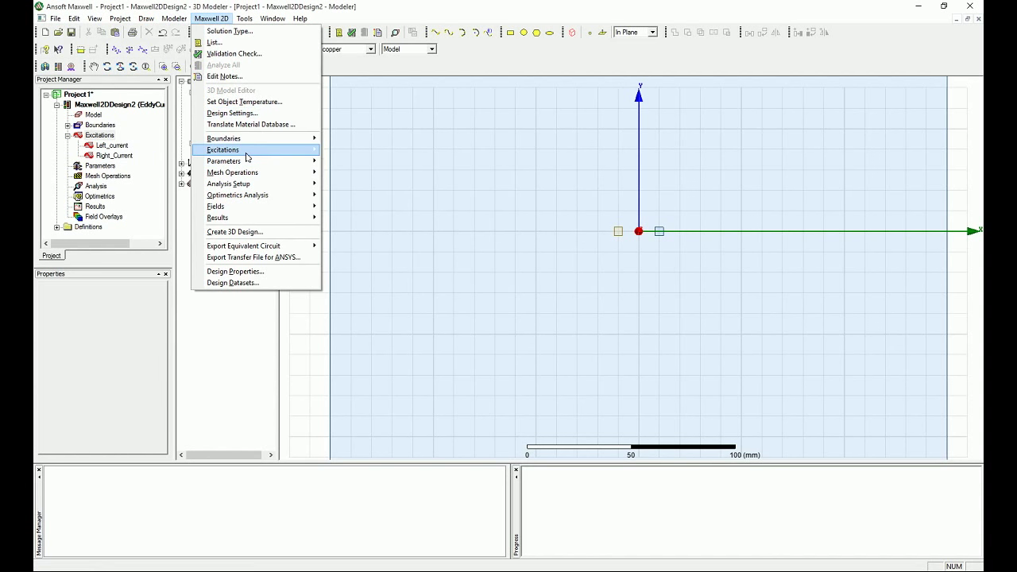
mouse_move(248, 156)
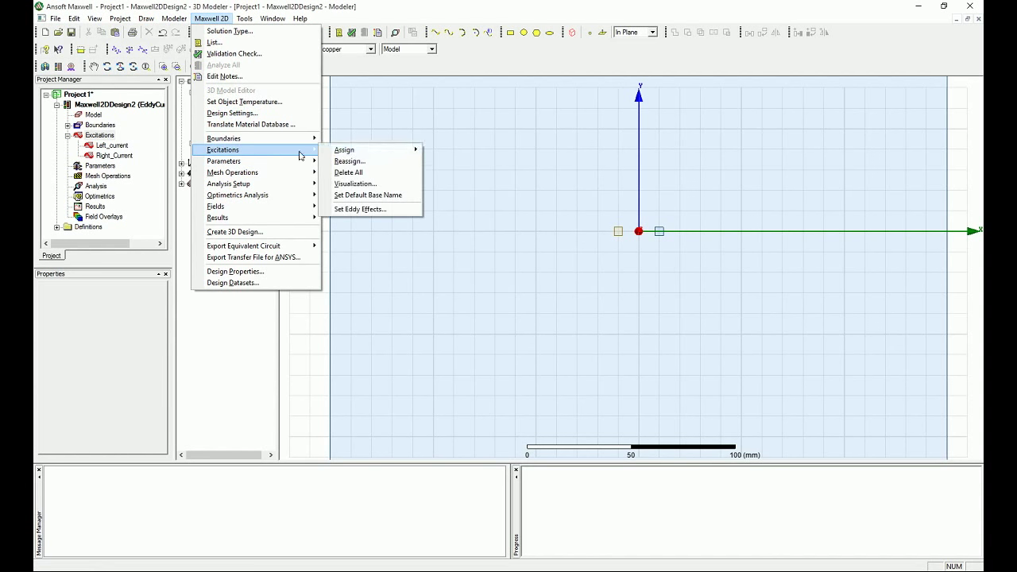
click(371, 210)
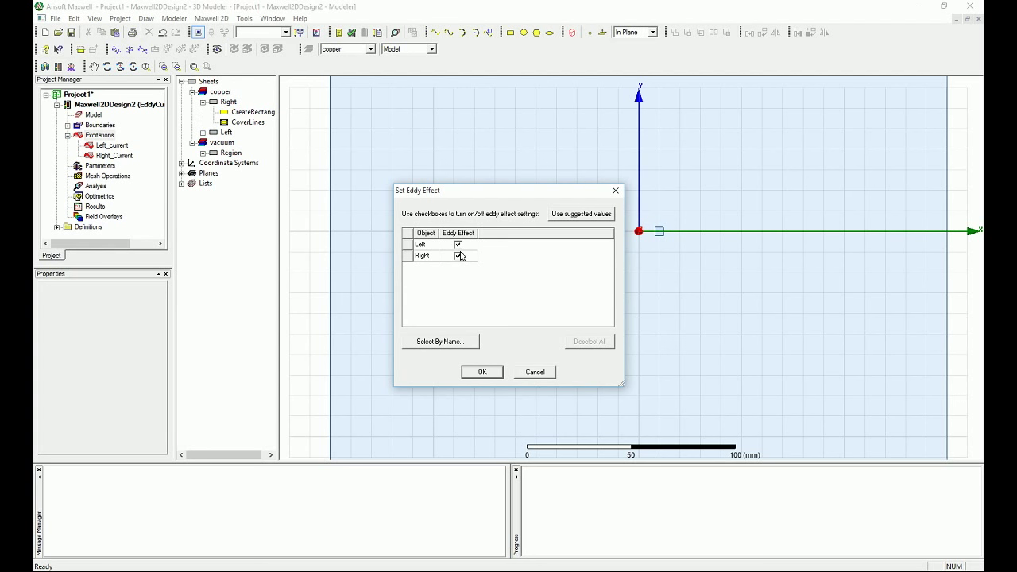
click(493, 373)
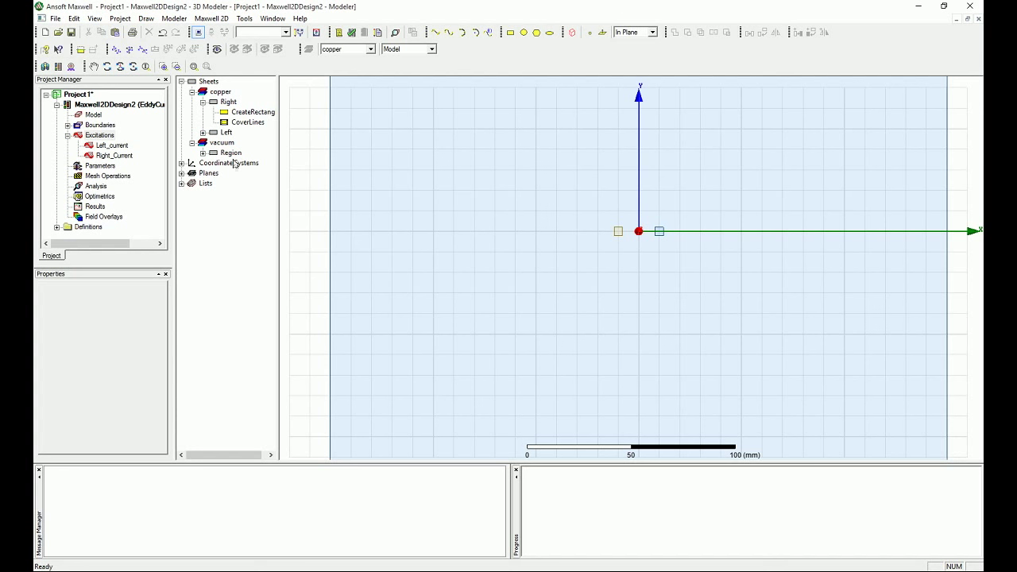
- Attempt a force assignment without a selection and dismiss the geometry selection error
right_click(100, 165)
mouse_move(145, 174)
click(220, 174)
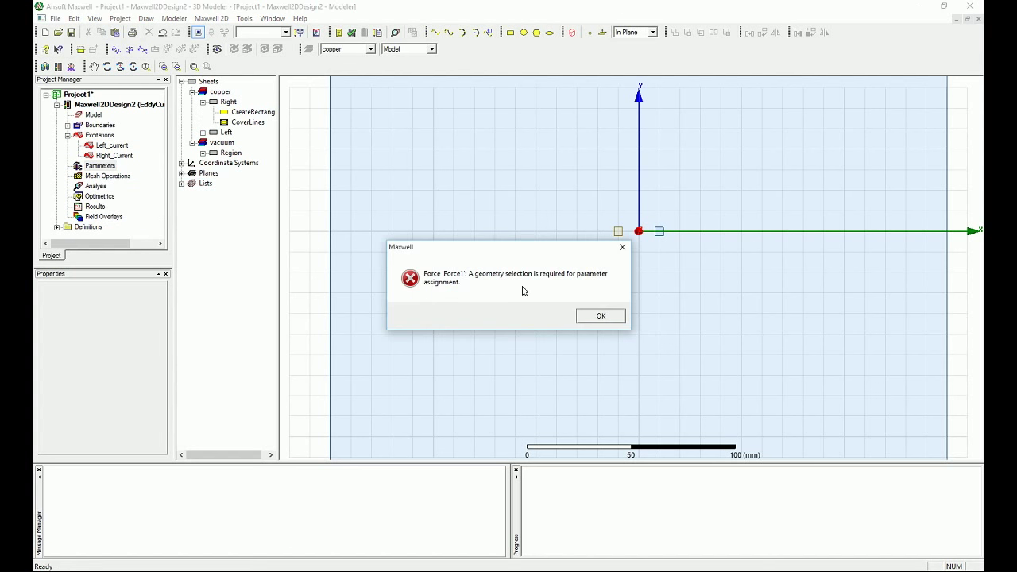
click(598, 316)
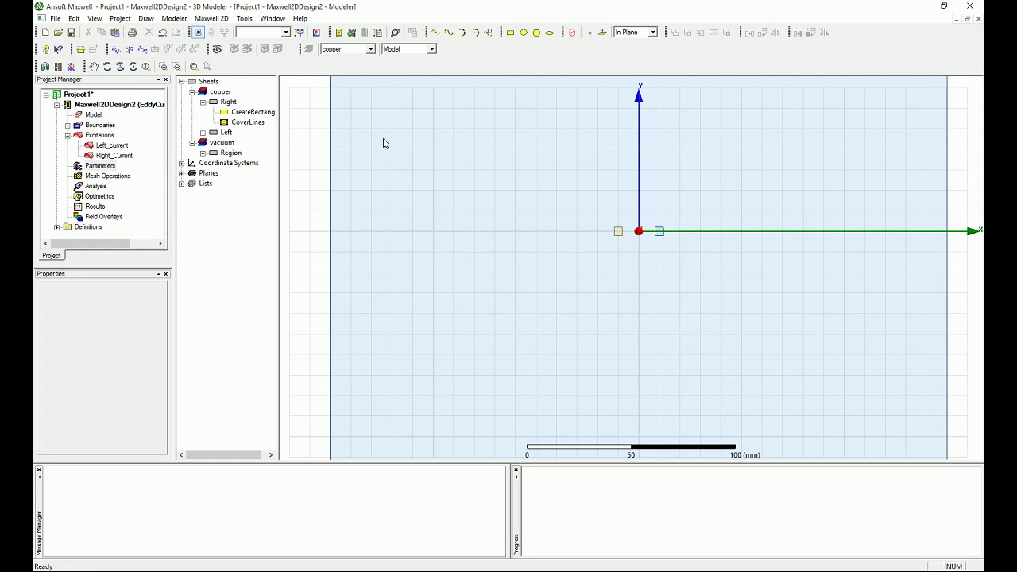
- Assign a force parameter named Force_Left to the Left conductor
click(225, 133)
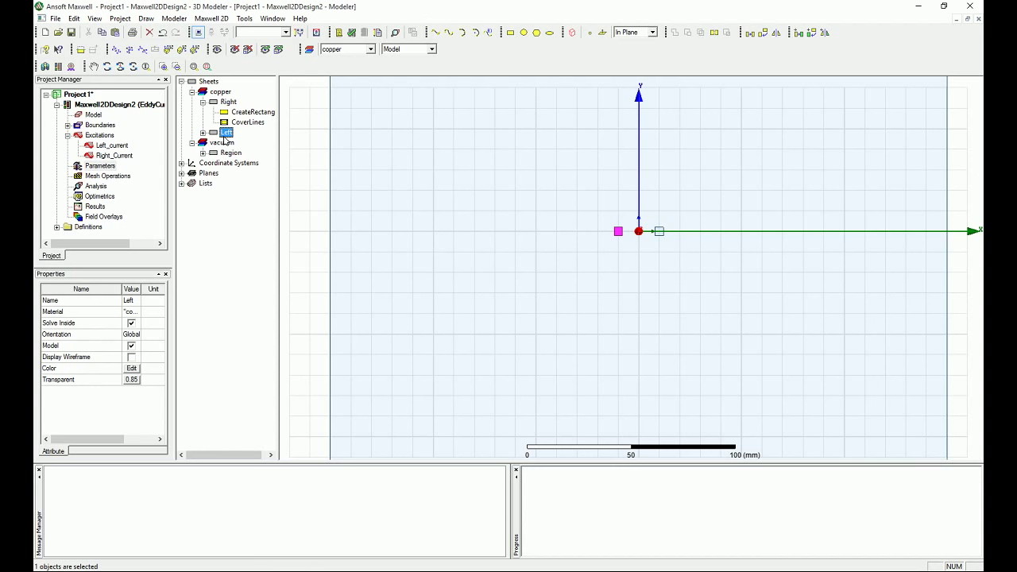
right_click(216, 133)
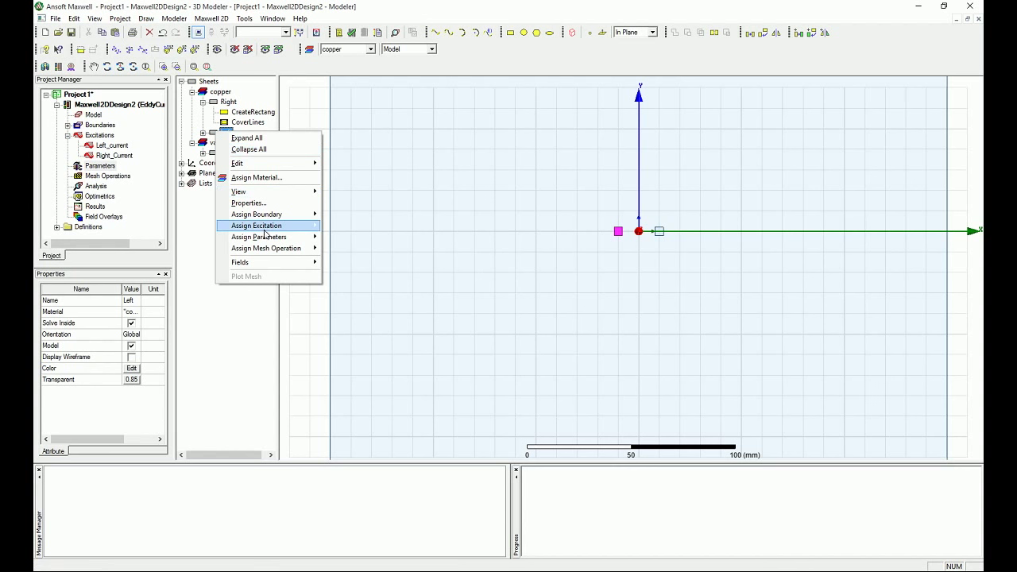
mouse_move(269, 239)
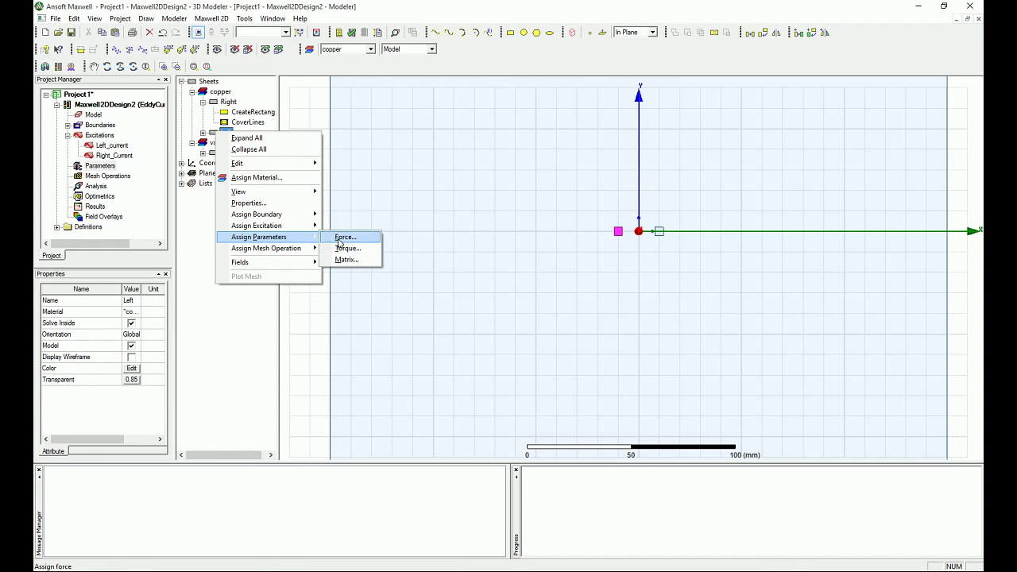
click(338, 238)
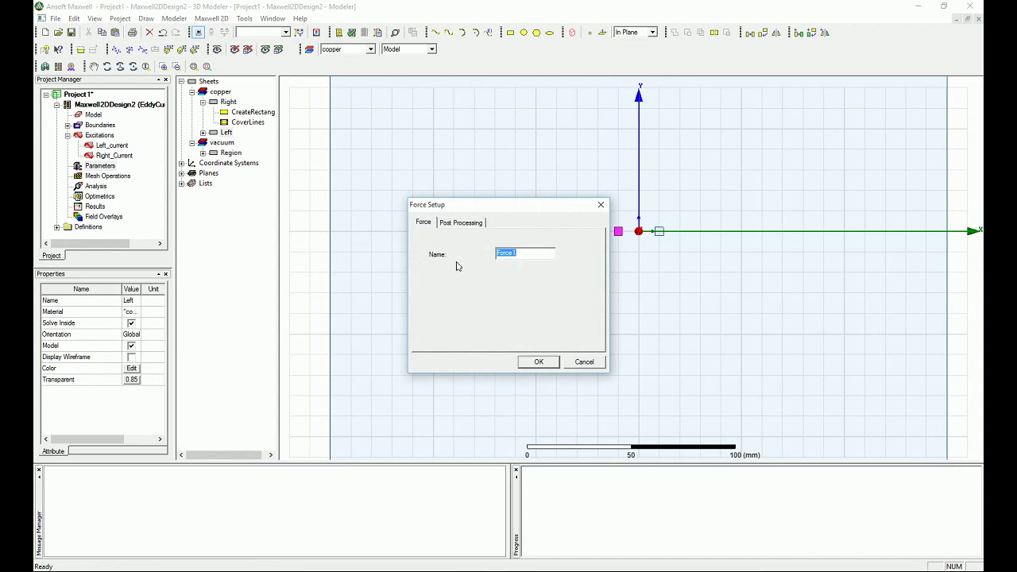
click(506, 216)
text(_Left)
click(446, 223)
click(427, 223)
click(537, 362)
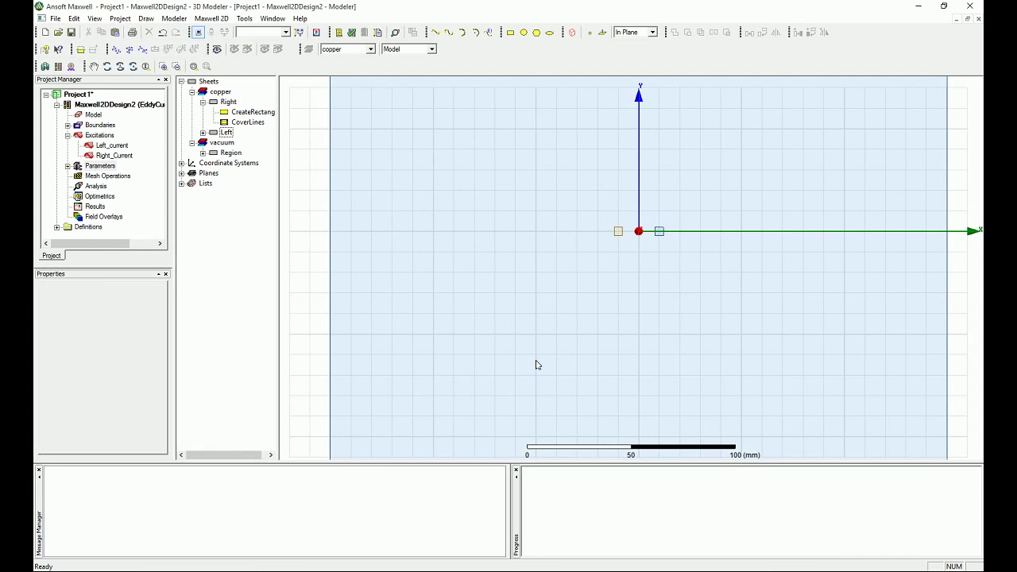
- Add a solution setup with 20 maximum passes and 0.01 percent error, and review convergence
right_click(92, 187)
click(135, 208)
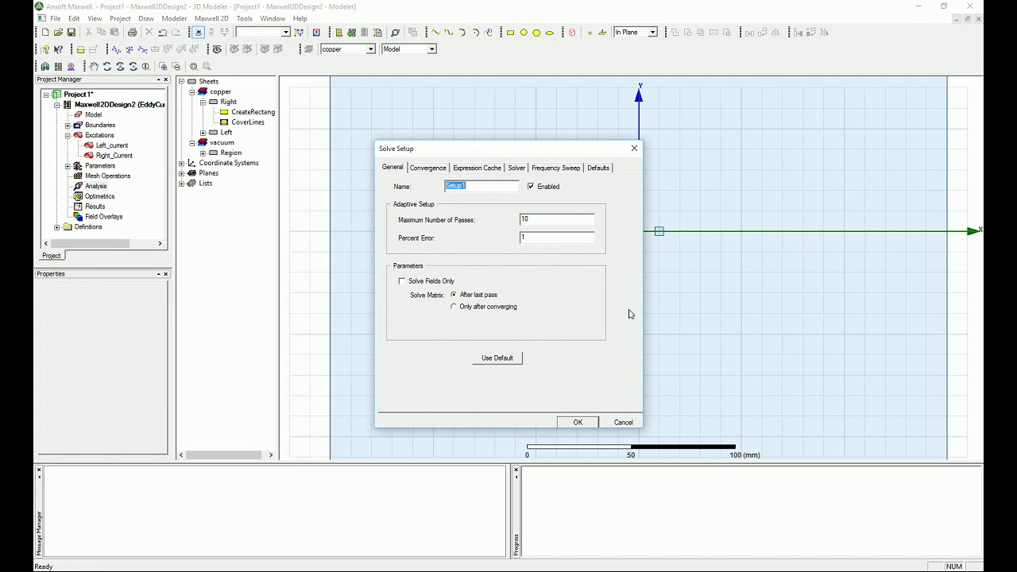
double_click(531, 219)
text(20)
key(Tab)
text(0.01)
key(BackSpace)
click(434, 169)
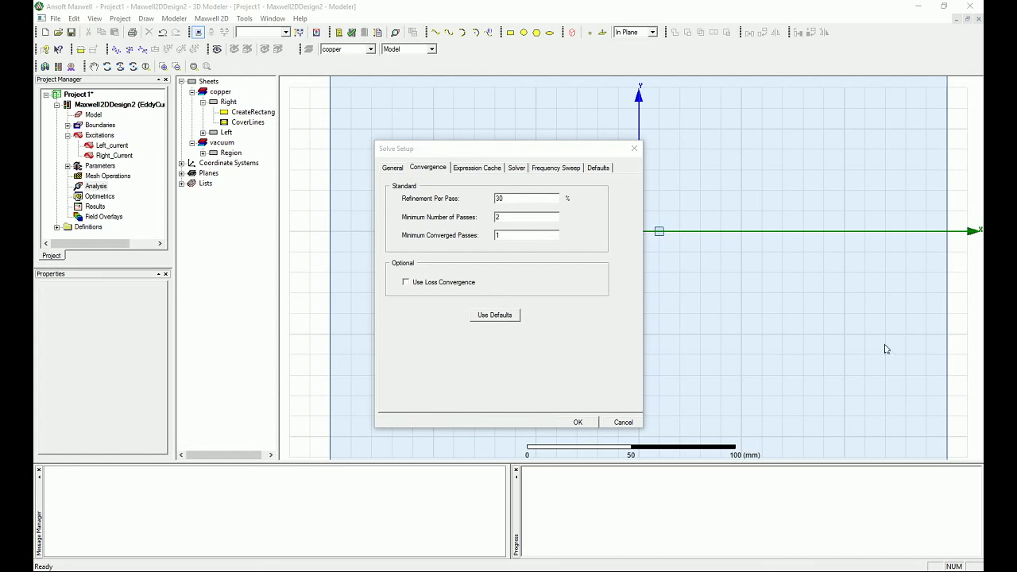
- Set the solver's adaptive frequency to 100 kHz
click(475, 168)
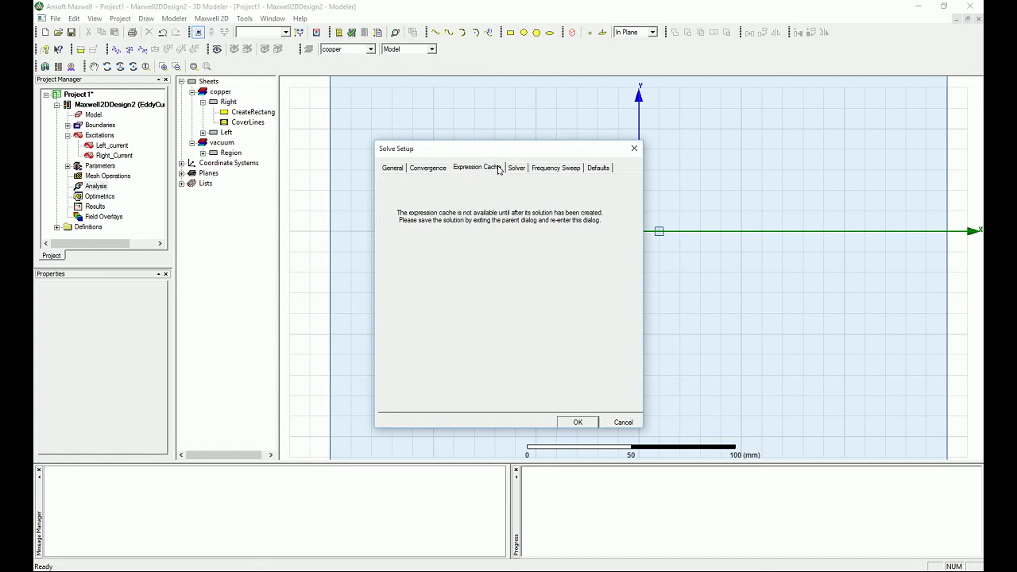
click(445, 169)
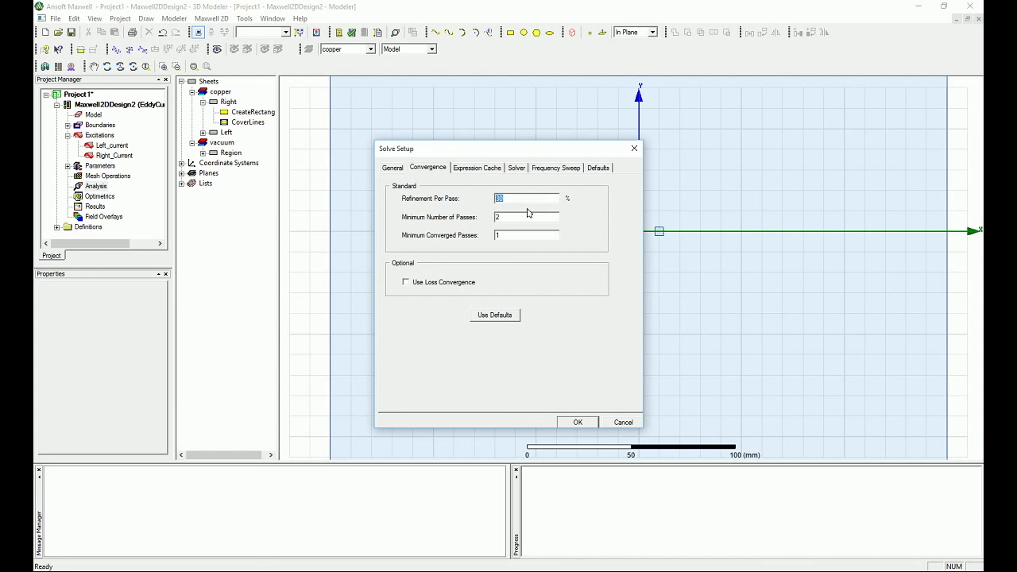
click(521, 169)
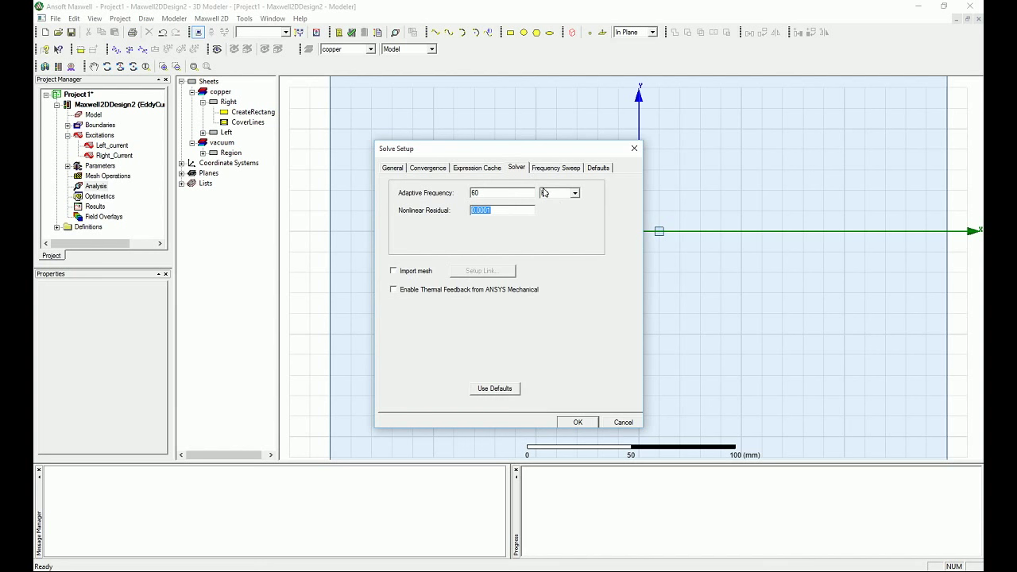
click(493, 193)
key(ctrl+a)
text(100)
click(574, 193)
click(568, 210)
- Accept the Solve Setup dialog so Setup1 is saved under Analysis
click(577, 422)
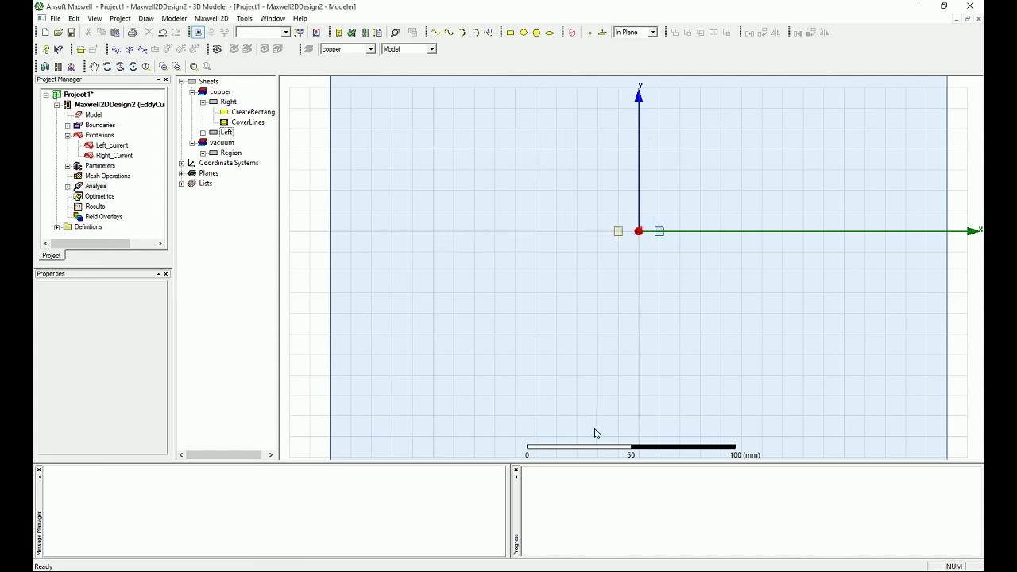